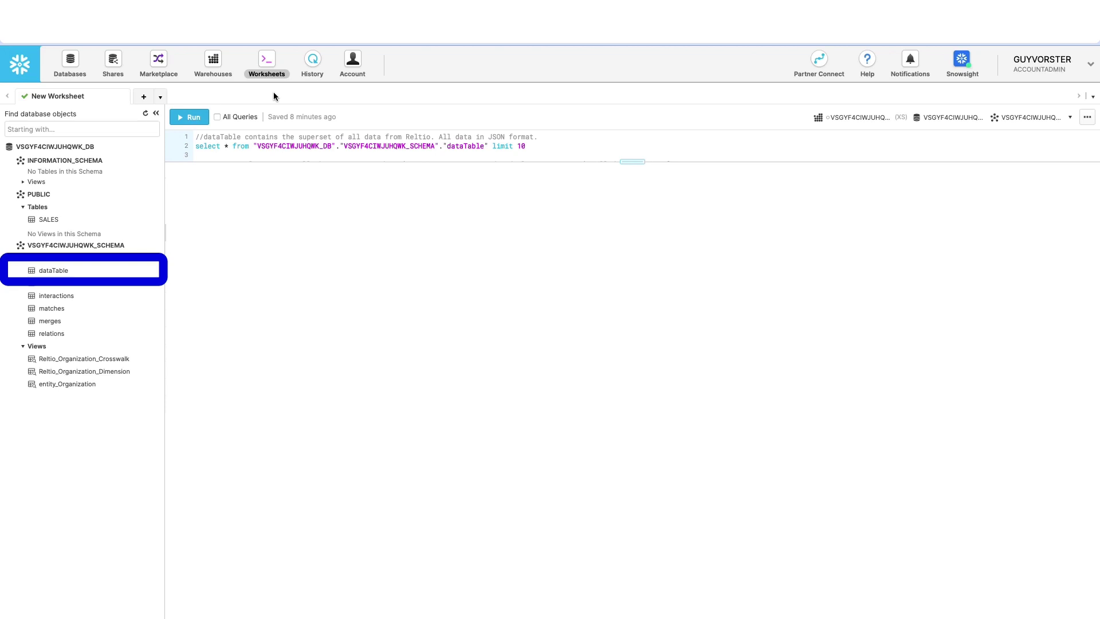
Query 10 rows from the dataTable table and inspect the JSON details of the first row.
{"action": "key", "text": "ctrl+Return"}
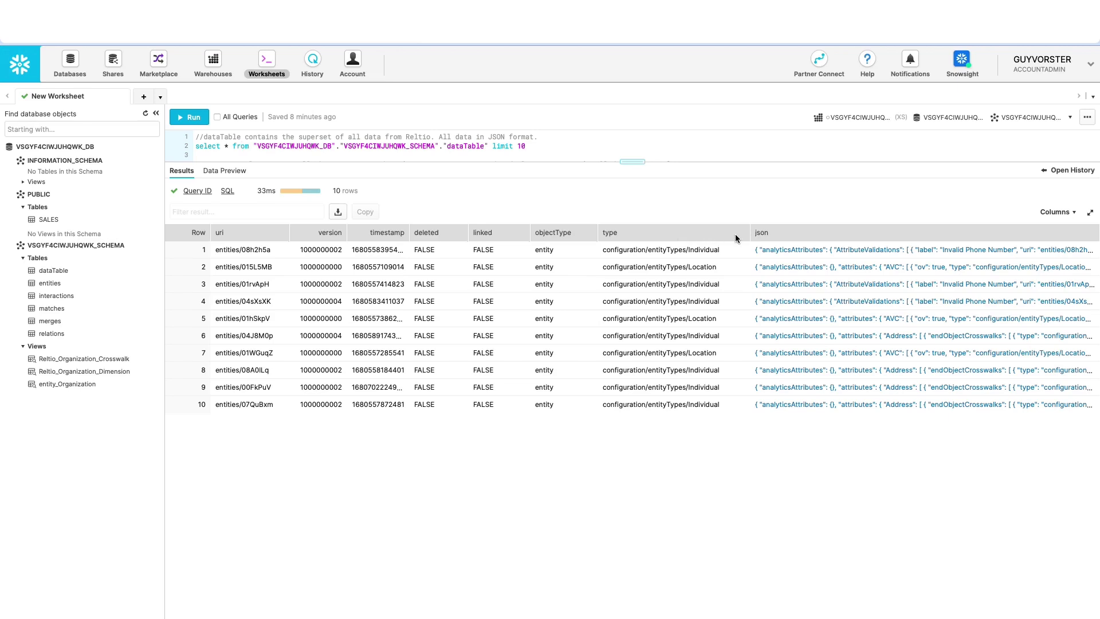
{"action": "left_click", "coordinate": [791, 249]}
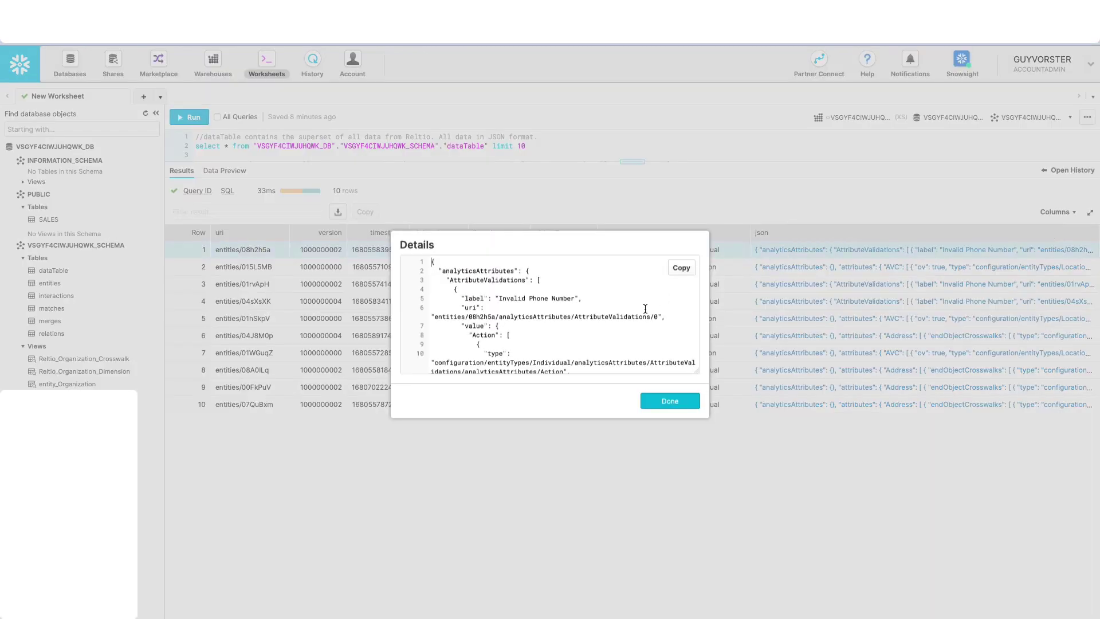
{"action": "scroll", "coordinate": [640, 318], "scroll_direction": "down", "scroll_amount": 2}
{"action": "scroll", "coordinate": [641, 318], "scroll_direction": "down", "scroll_amount": 5}
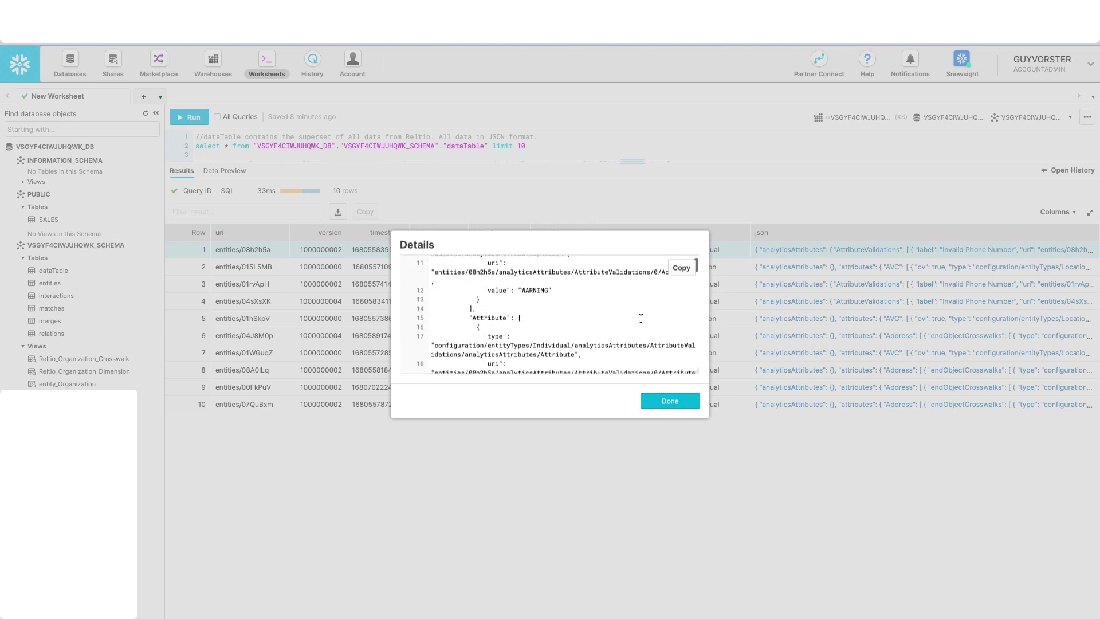
{"action": "scroll", "coordinate": [640, 318], "scroll_direction": "down", "scroll_amount": 5}
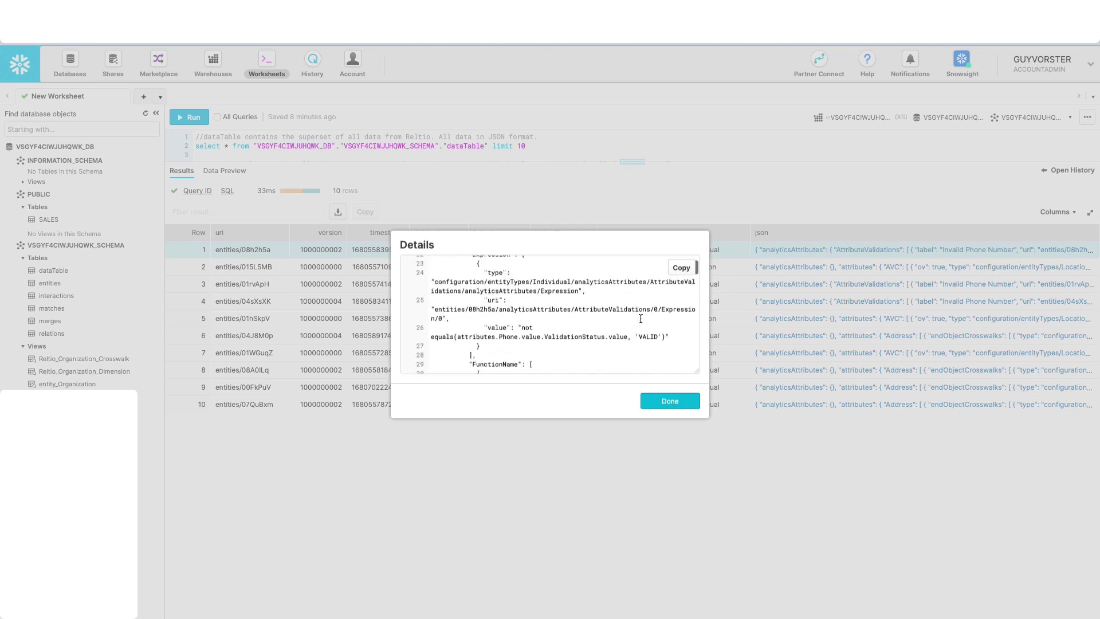
{"action": "scroll", "coordinate": [640, 319], "scroll_direction": "down", "scroll_amount": 3}
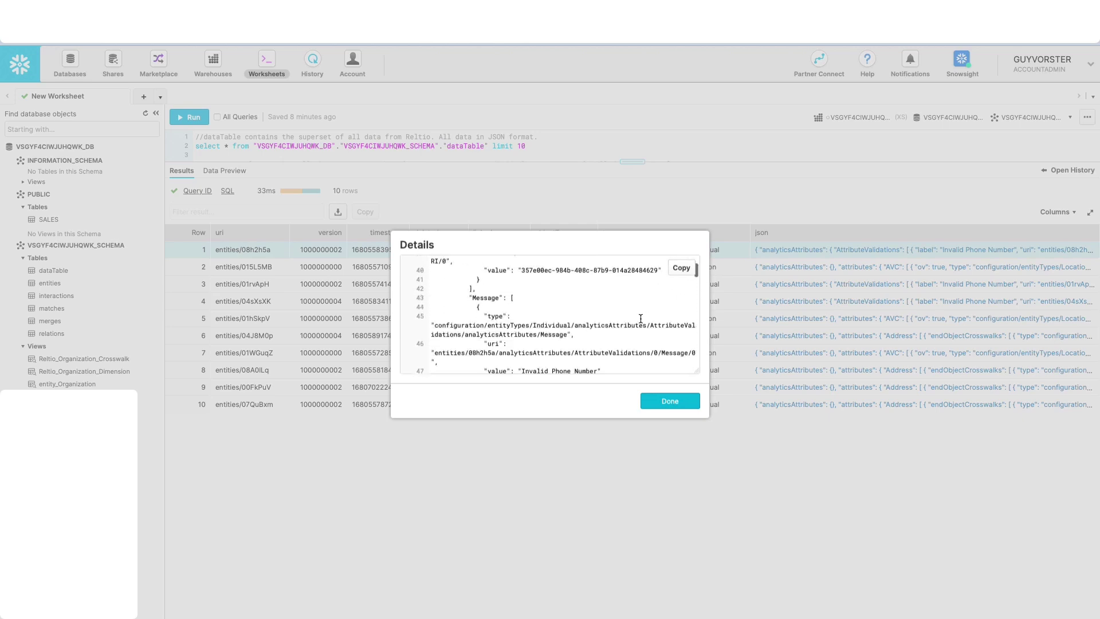
{"action": "left_click", "coordinate": [667, 401]}
Run only the entities table query with limit 10 and inspect the attributes JSON of the first row.
{"action": "left_click_drag", "start_coordinate": [633, 161], "coordinate": [633, 185]}
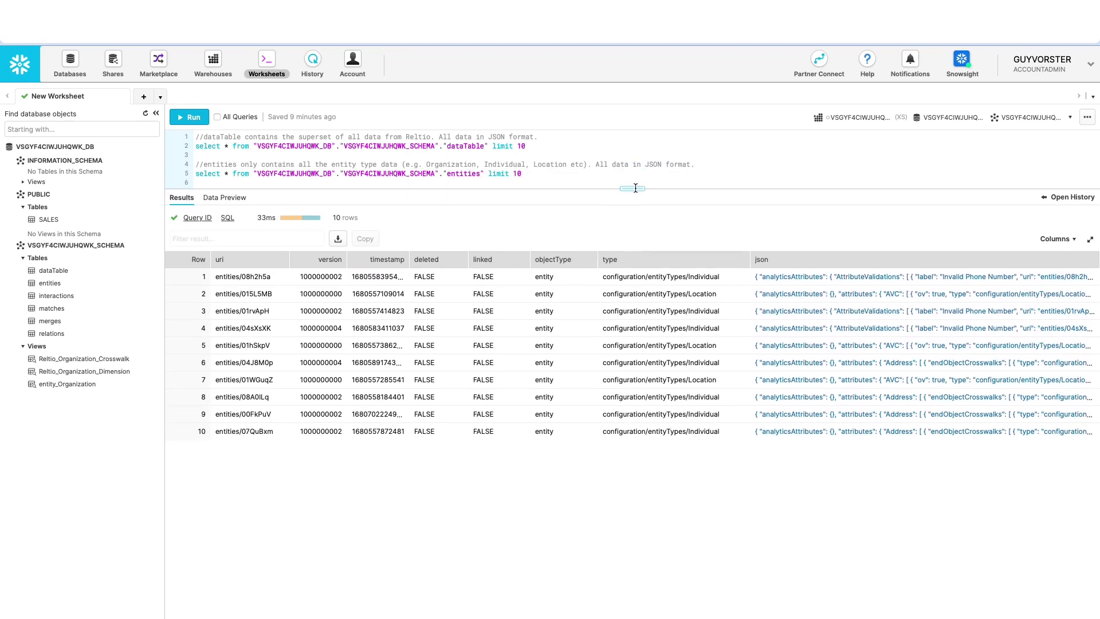
{"action": "left_click", "coordinate": [523, 174]}
{"action": "left_click_drag", "start_coordinate": [524, 174], "coordinate": [194, 174]}
{"action": "left_click", "coordinate": [192, 117]}
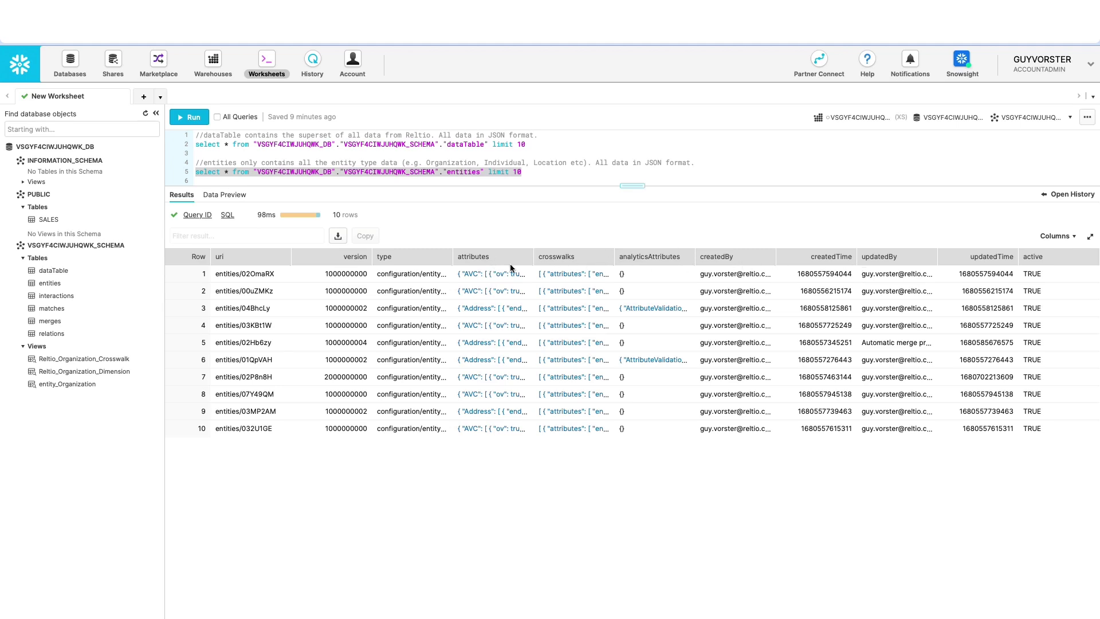
{"action": "left_click", "coordinate": [484, 274]}
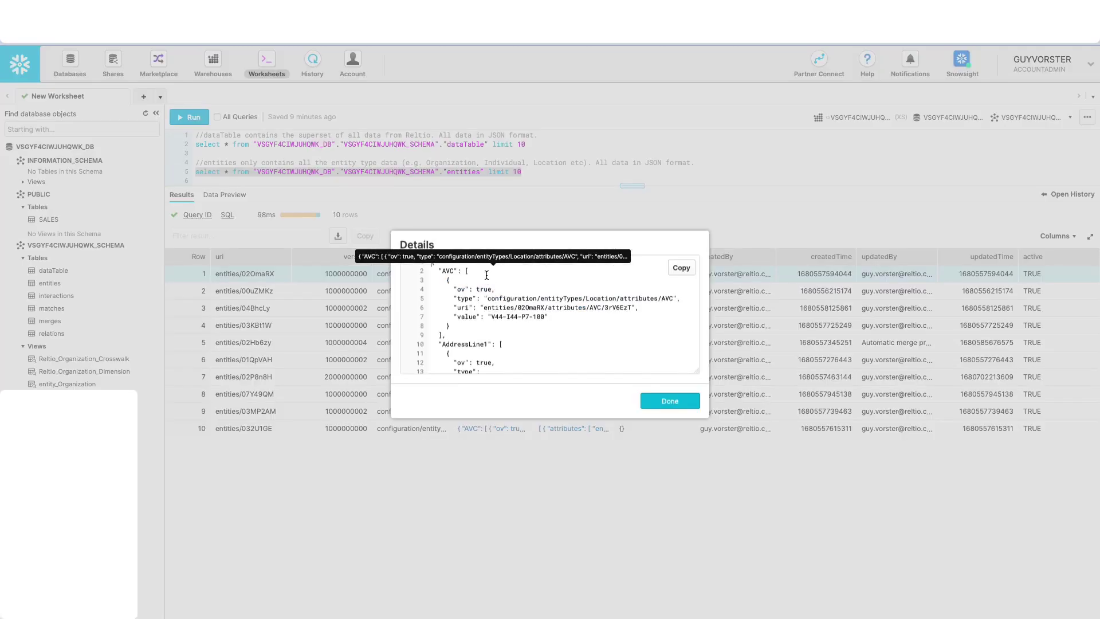
{"action": "scroll", "coordinate": [484, 275], "scroll_direction": "down", "scroll_amount": 5}
{"action": "scroll", "coordinate": [522, 312], "scroll_direction": "up", "scroll_amount": 3}
{"action": "left_click", "coordinate": [668, 401]}
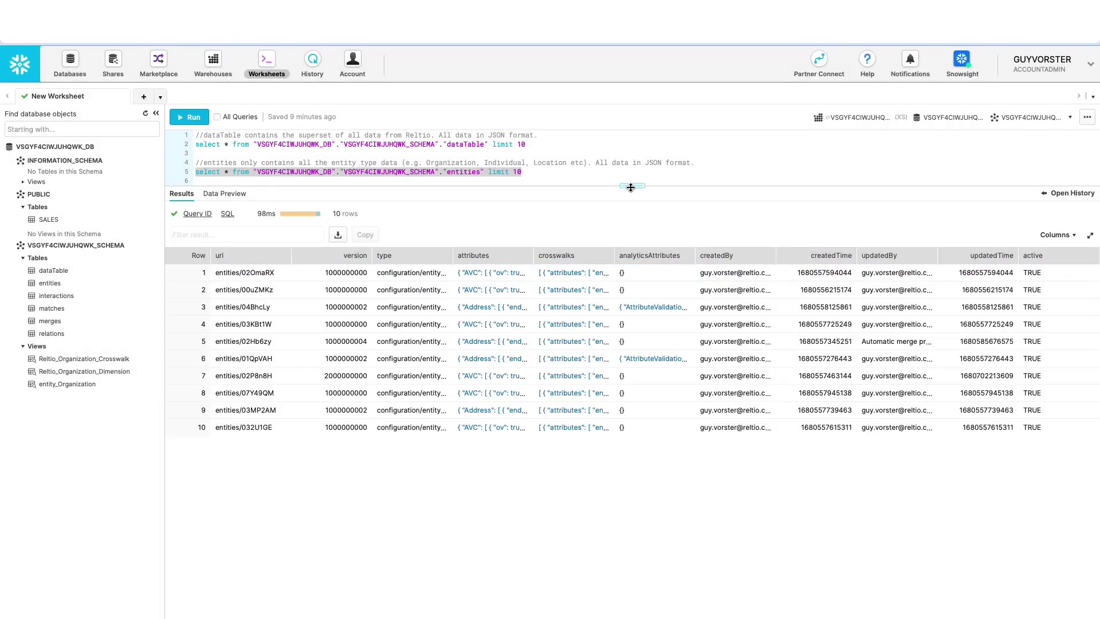
Run the limit 10 queries on the Reltio_Organization_Dimension view and the Reltio_Organization_Crosswalk view, one after the other.
{"action": "left_click_drag", "start_coordinate": [630, 188], "coordinate": [194, 200]}
{"action": "left_click", "coordinate": [611, 201]}
{"action": "left_click", "coordinate": [191, 118]}
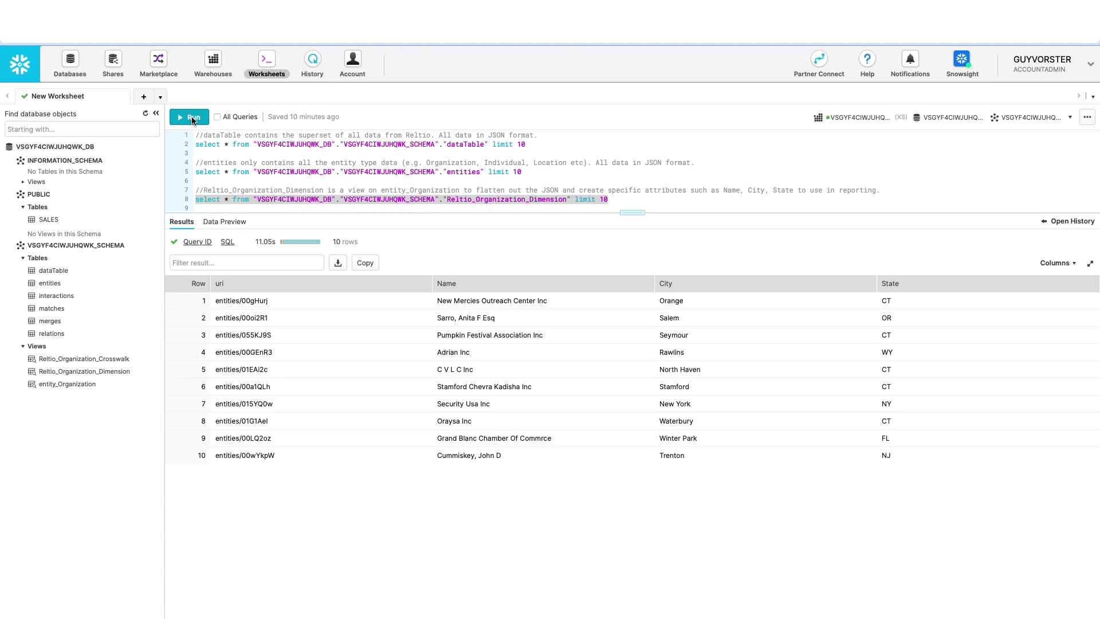
{"action": "left_click", "coordinate": [616, 205]}
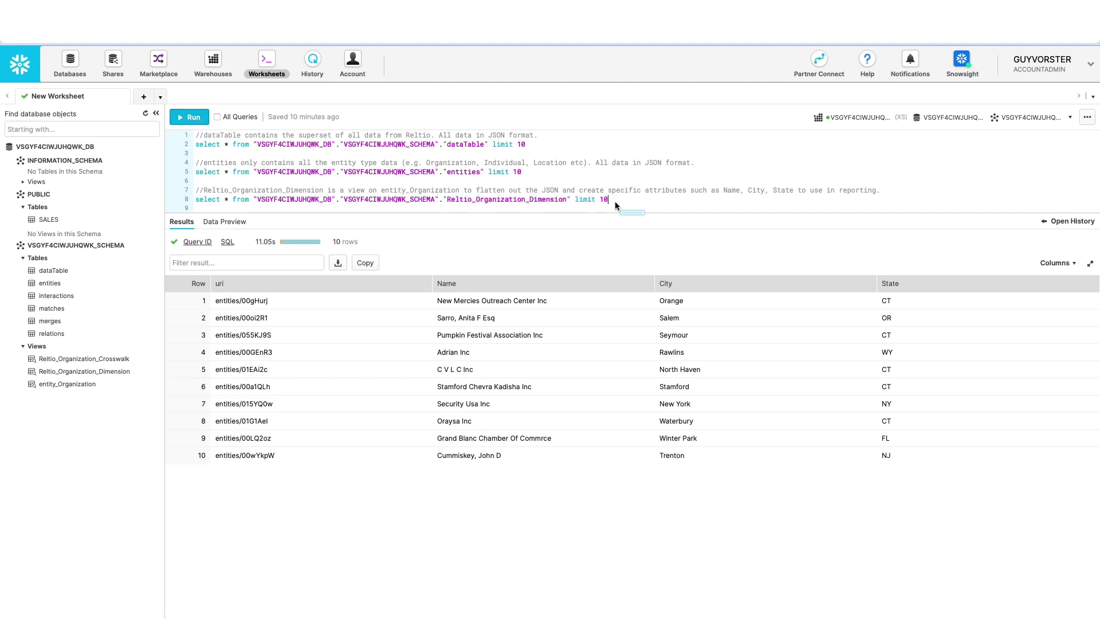
{"action": "left_click_drag", "start_coordinate": [632, 213], "coordinate": [193, 227]}
{"action": "left_click", "coordinate": [194, 120]}
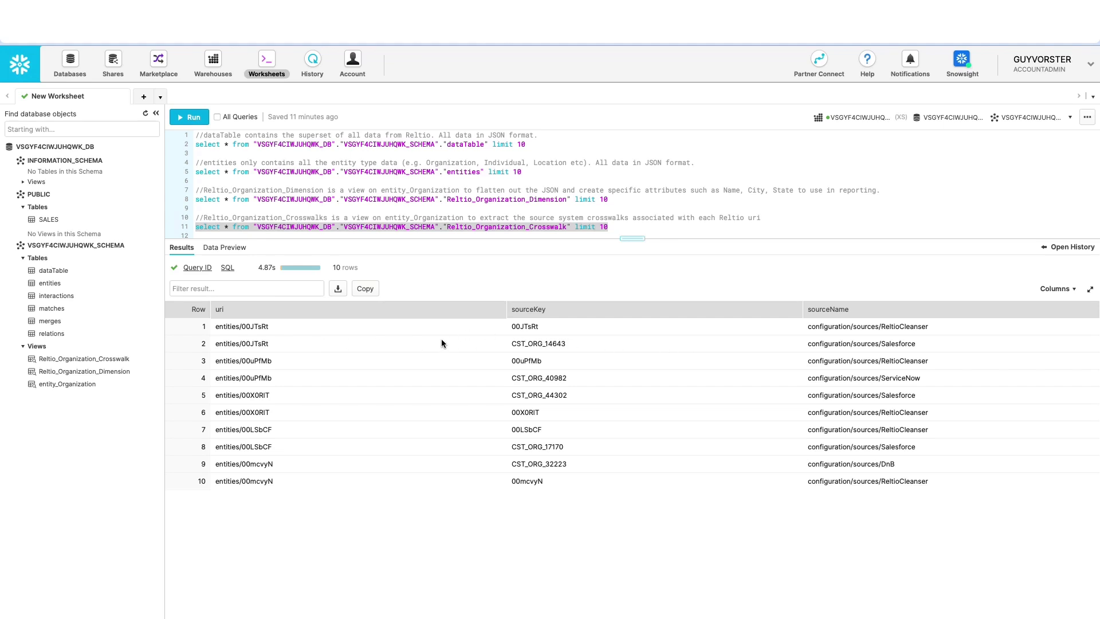
Run only the query that selects 10 rows from the SALES fact table in the PUBLIC schema.
{"action": "left_click_drag", "start_coordinate": [633, 243], "coordinate": [636, 265]}
{"action": "left_click_drag", "start_coordinate": [460, 254], "coordinate": [189, 255]}
{"action": "left_click", "coordinate": [191, 118]}
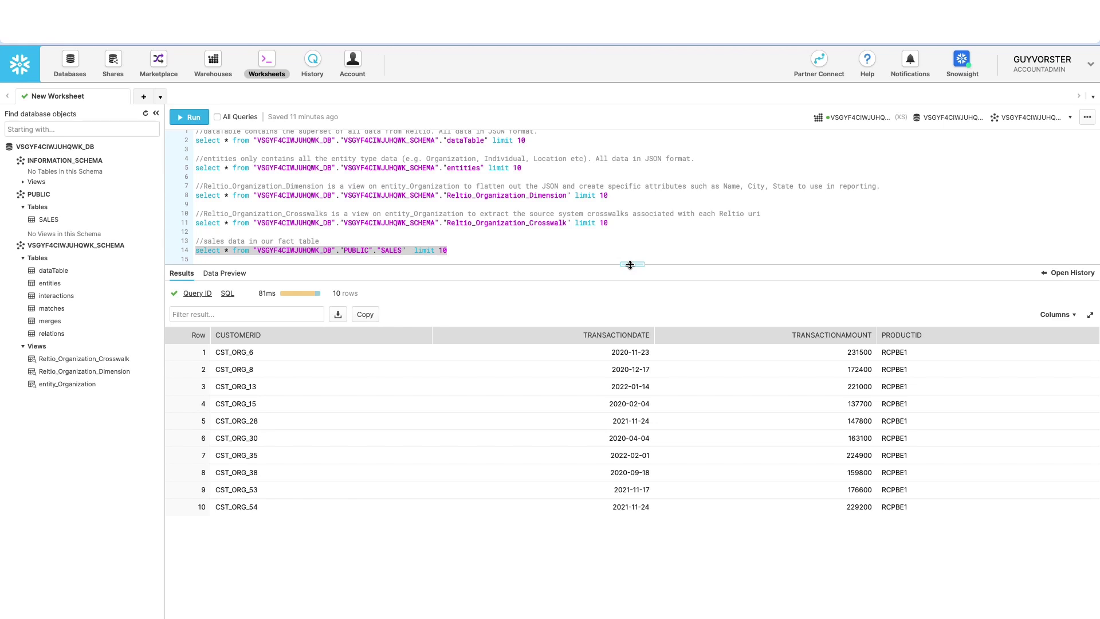
Run the query joining the organization dimension, crosswalk and SALES data to get the top 10 customers by Total_Sales.
{"action": "left_click_drag", "start_coordinate": [631, 264], "coordinate": [628, 394]}
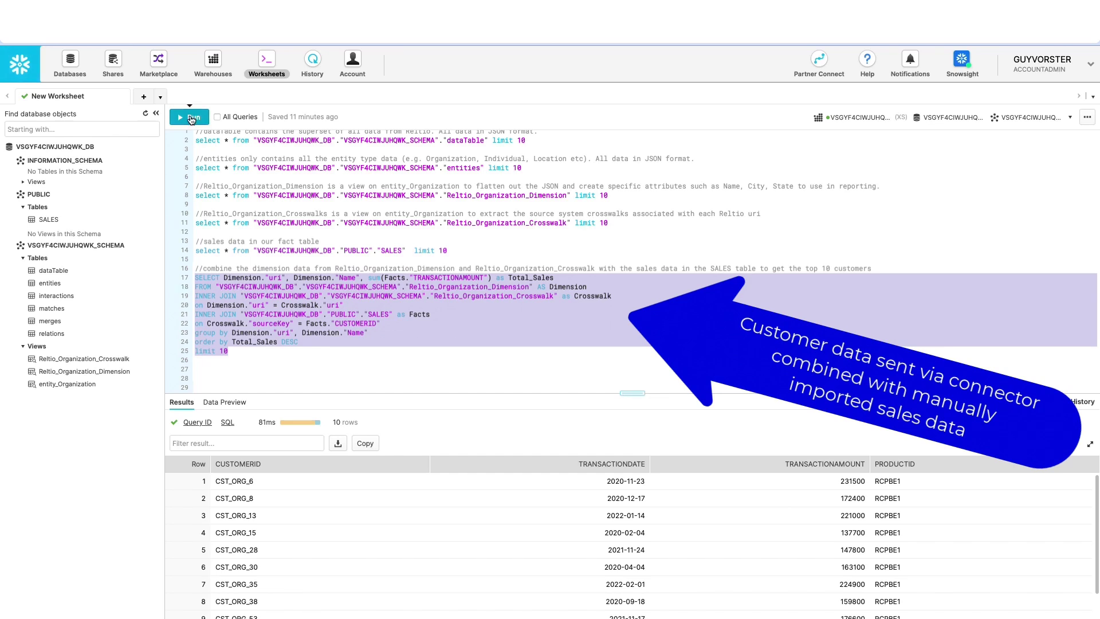
{"action": "left_click", "coordinate": [191, 118]}
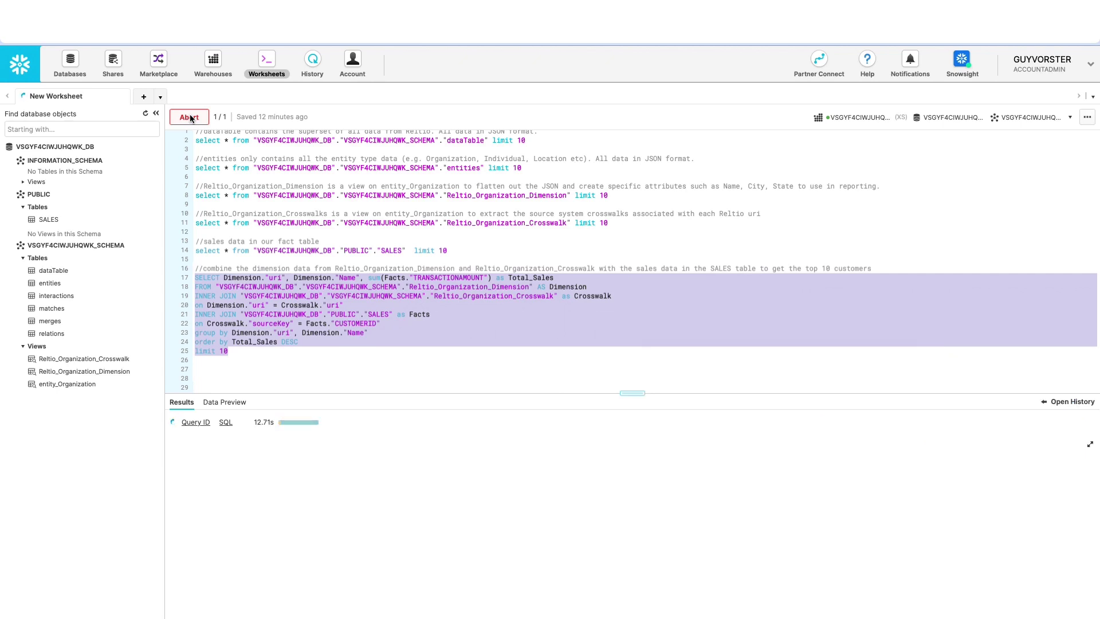
{"action": "left_click_drag", "start_coordinate": [633, 393], "coordinate": [632, 315]}
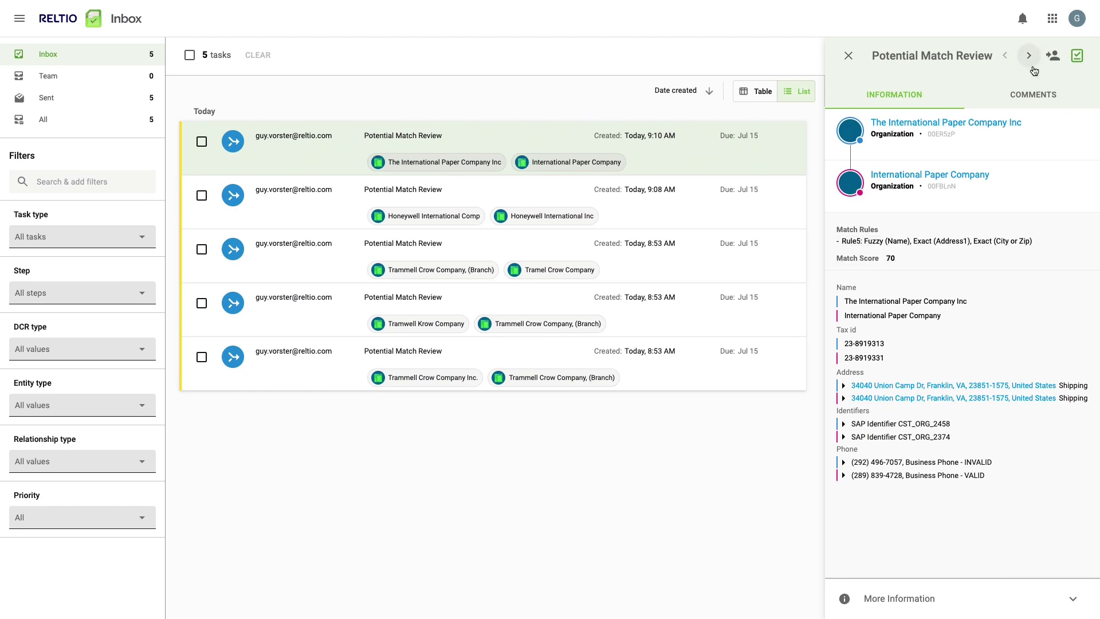
In the Reltio inbox, merge the International Paper Company pair and the Honeywell International pair from their potential match reviews.
{"action": "left_click", "coordinate": [1076, 64]}
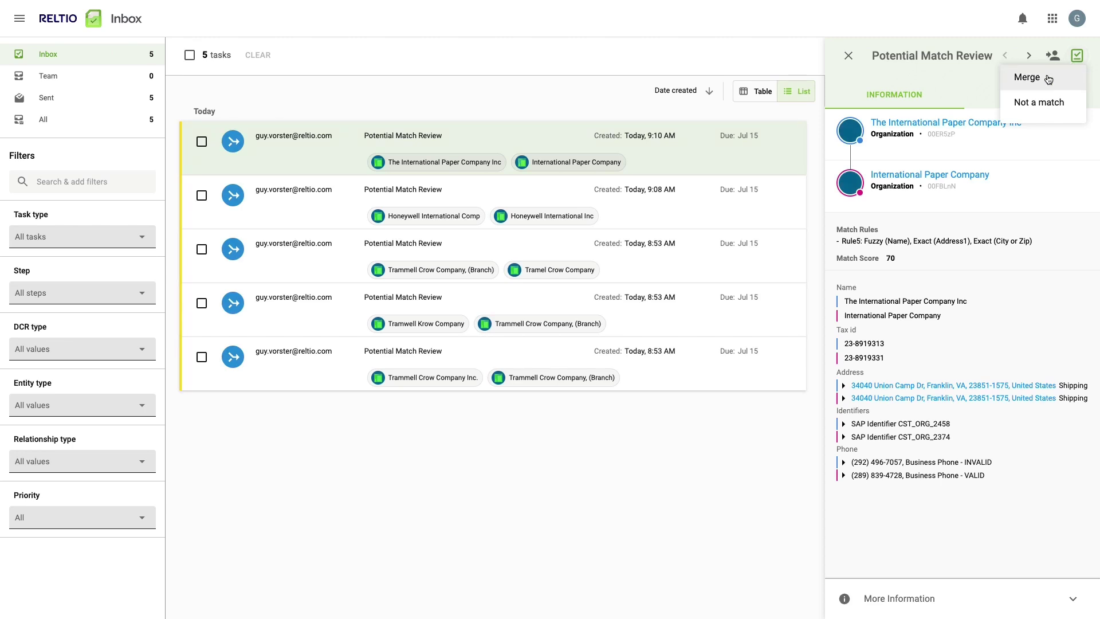
{"action": "left_click", "coordinate": [1047, 79]}
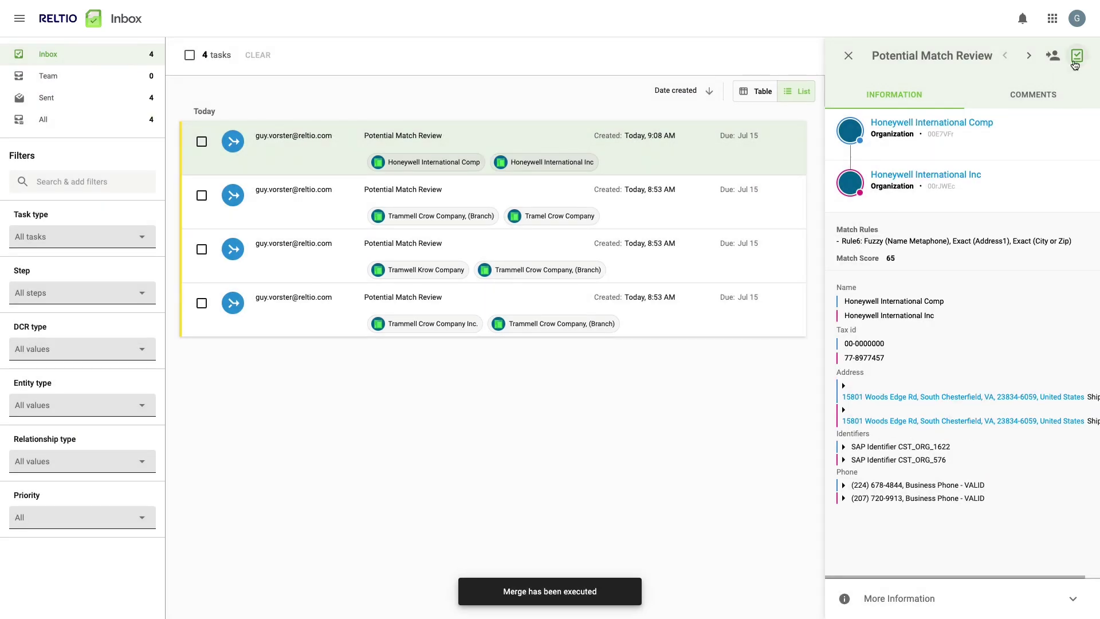
{"action": "left_click", "coordinate": [1076, 64]}
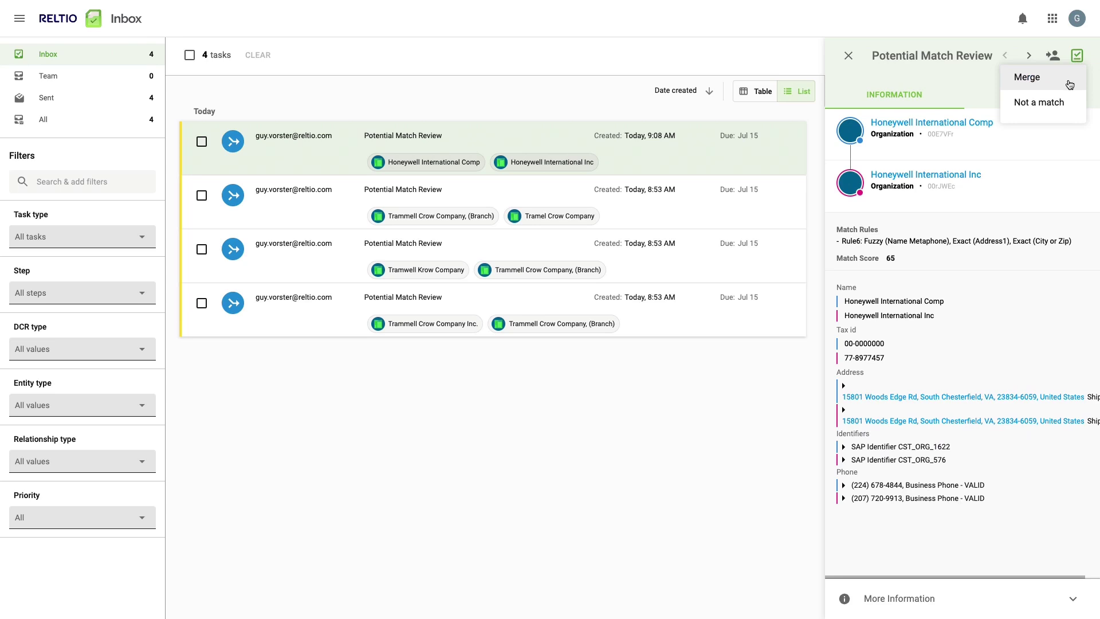
{"action": "left_click", "coordinate": [1069, 84]}
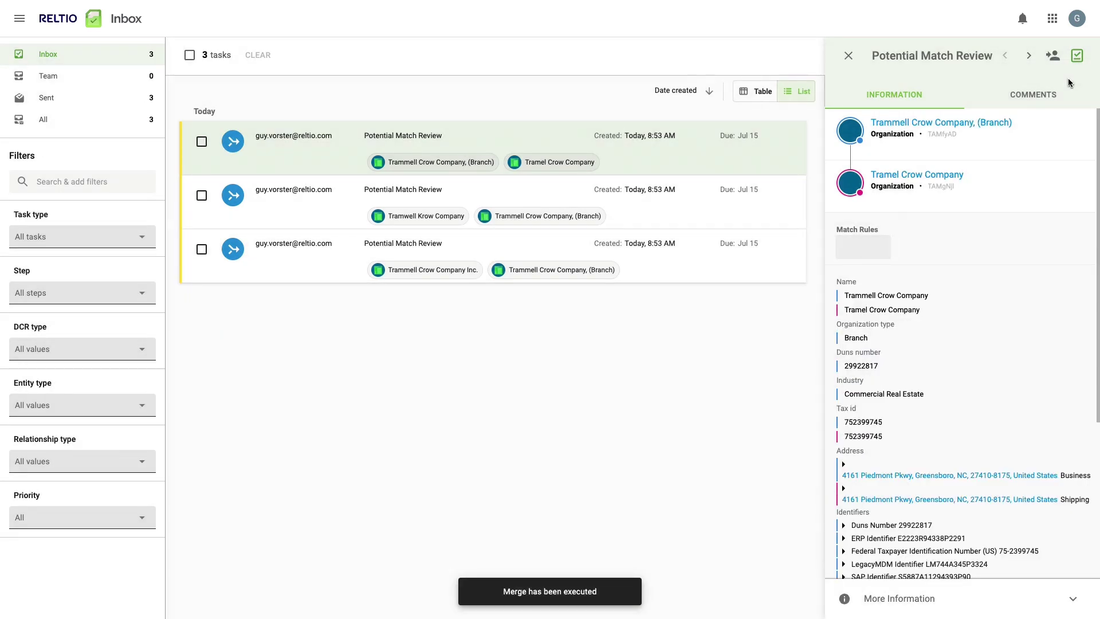
Merge the Tramel Crow Company, Tramwell Krow Company and Trammell Crow Company Inc. matches with Trammell Crow Company, (Branch).
{"action": "left_click", "coordinate": [1077, 57]}
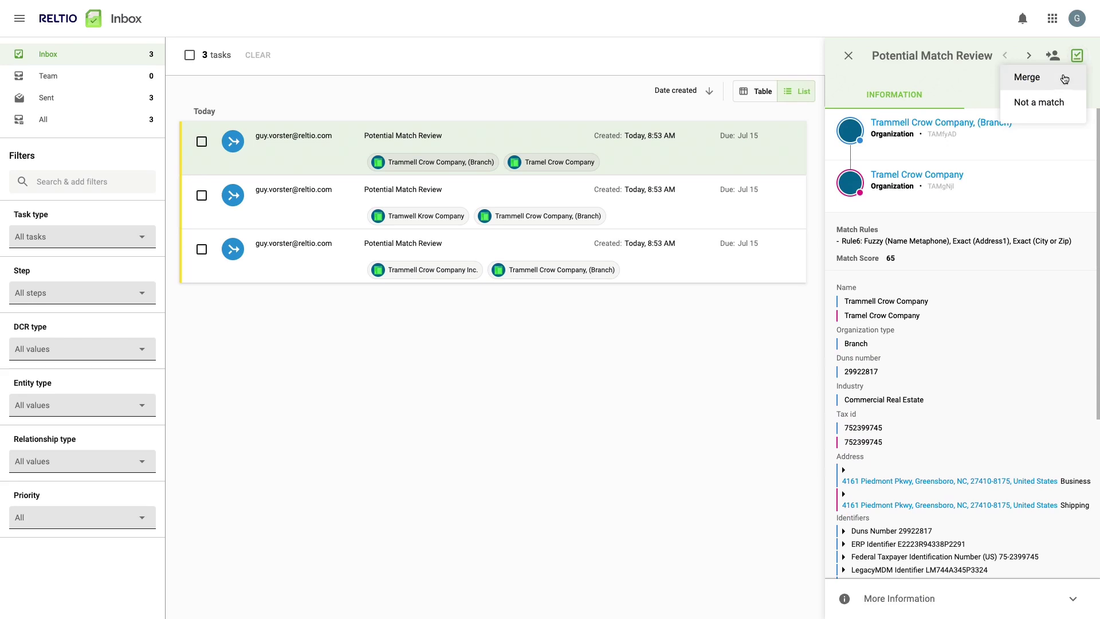
{"action": "left_click", "coordinate": [1065, 79]}
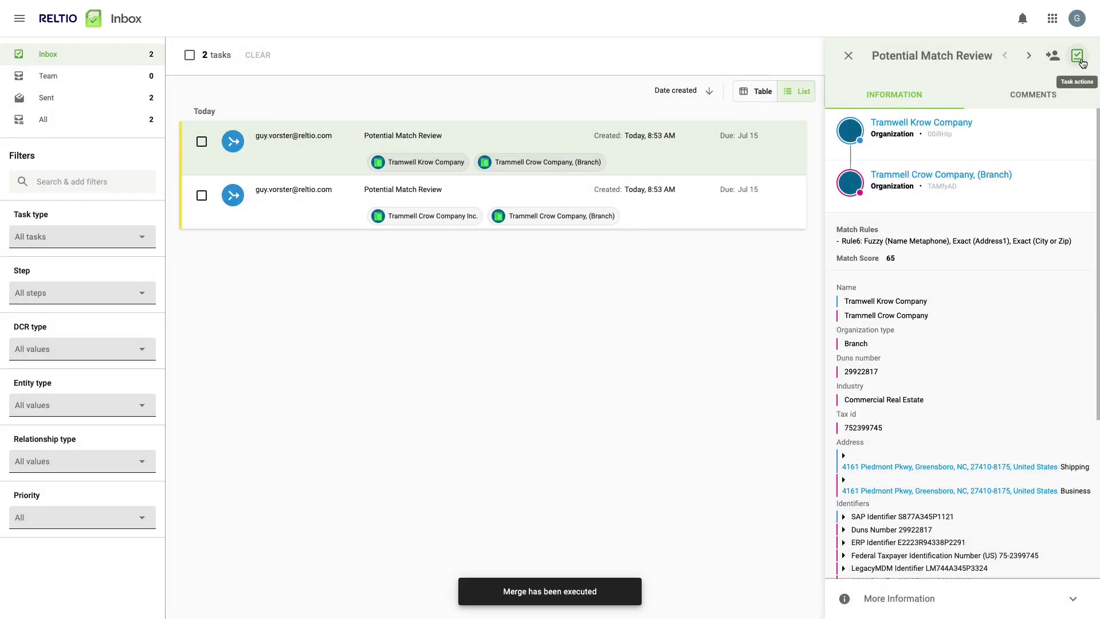
{"action": "left_click", "coordinate": [1077, 56]}
{"action": "scroll", "coordinate": [1031, 285], "scroll_direction": "down", "scroll_amount": 3}
{"action": "scroll", "coordinate": [1032, 285], "scroll_direction": "up", "scroll_amount": 3}
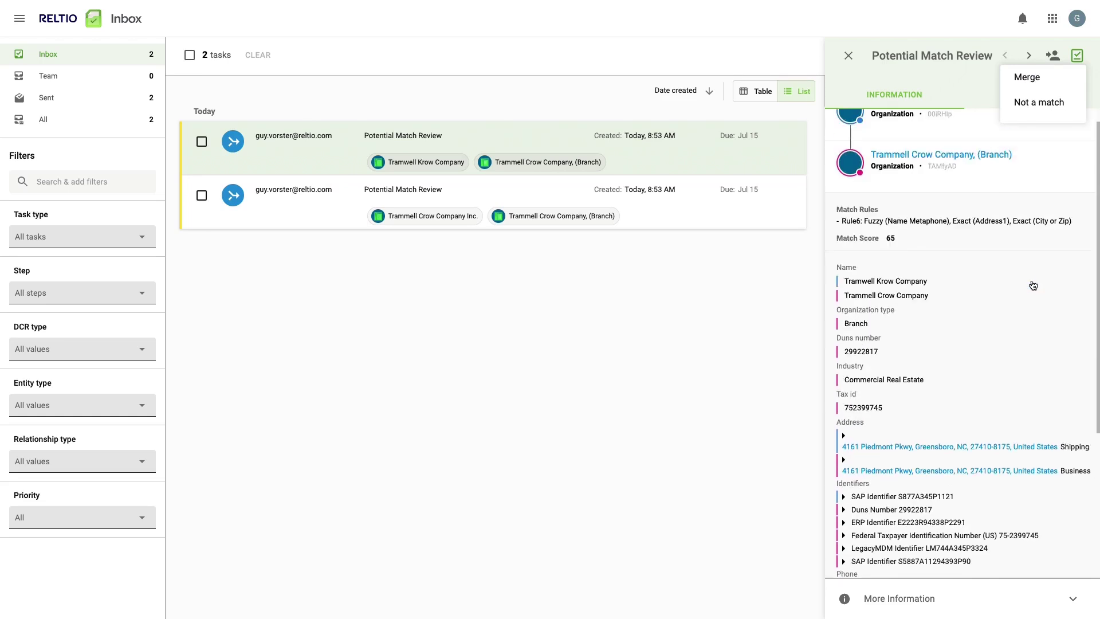
{"action": "left_click", "coordinate": [1045, 82]}
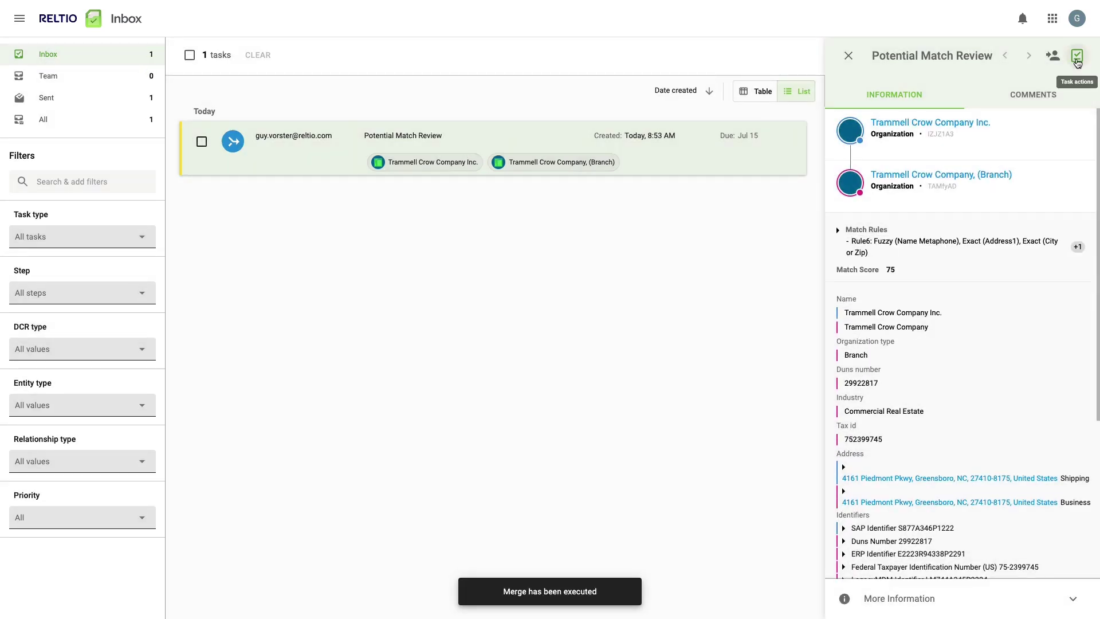
{"action": "left_click", "coordinate": [1077, 57]}
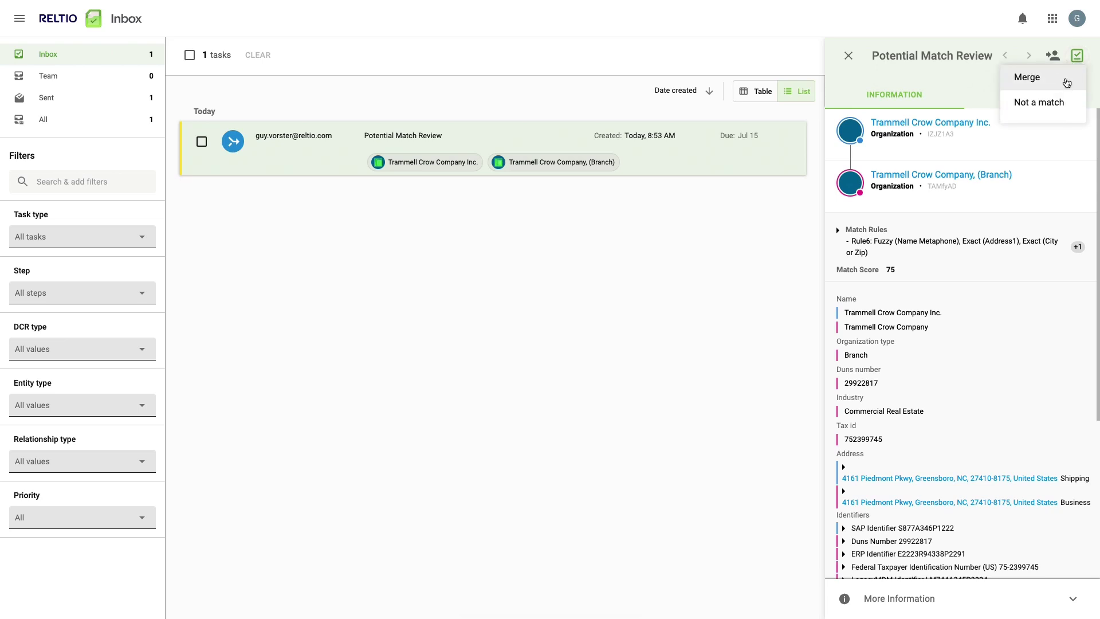
{"action": "left_click", "coordinate": [1067, 83]}
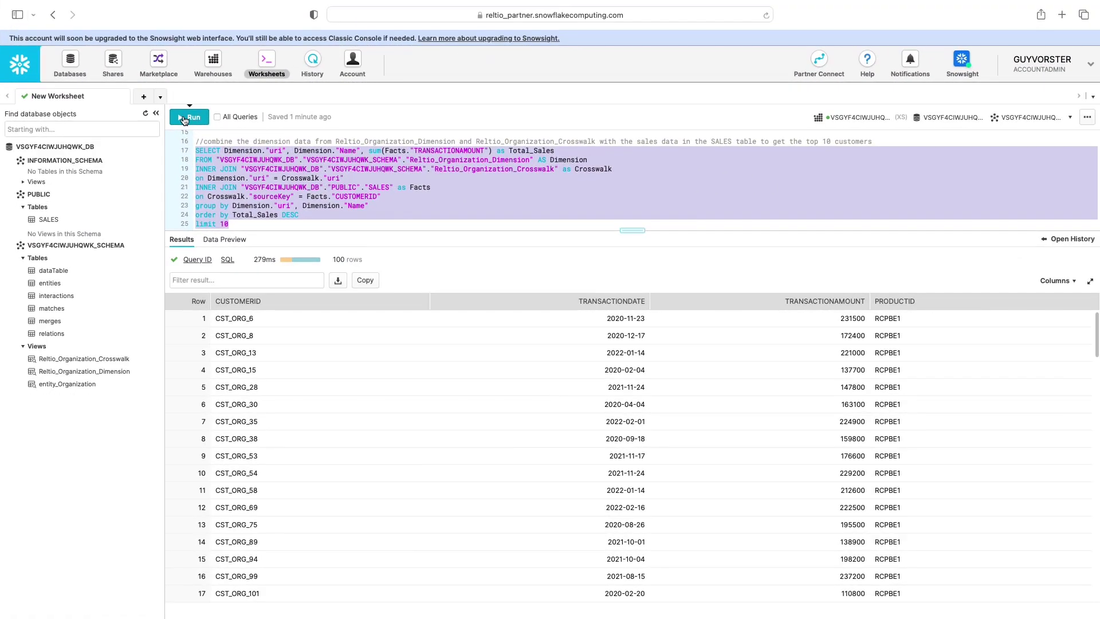
Switch to Snowflake and rerun the combined top 10 customers by Total_Sales query.
{"action": "left_click", "coordinate": [185, 118]}
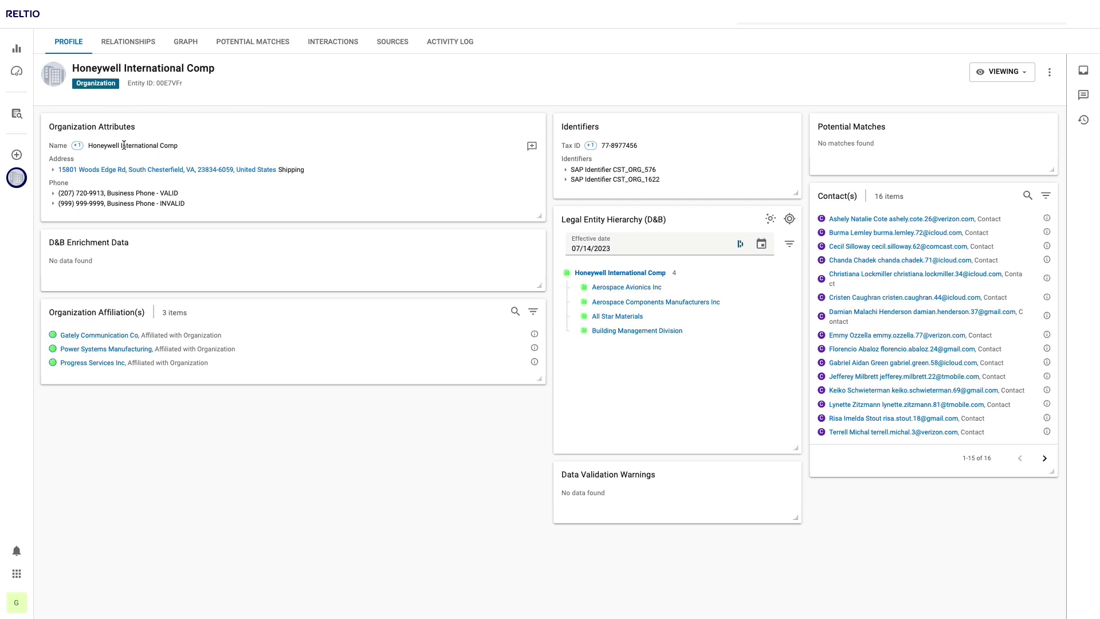
In Reltio, unmerge Honeywell International Inc from the sources of Honeywell International Comp and return to the organization's profile.
{"action": "mouse_move", "coordinate": [78, 149]}
{"action": "mouse_move", "coordinate": [592, 149]}
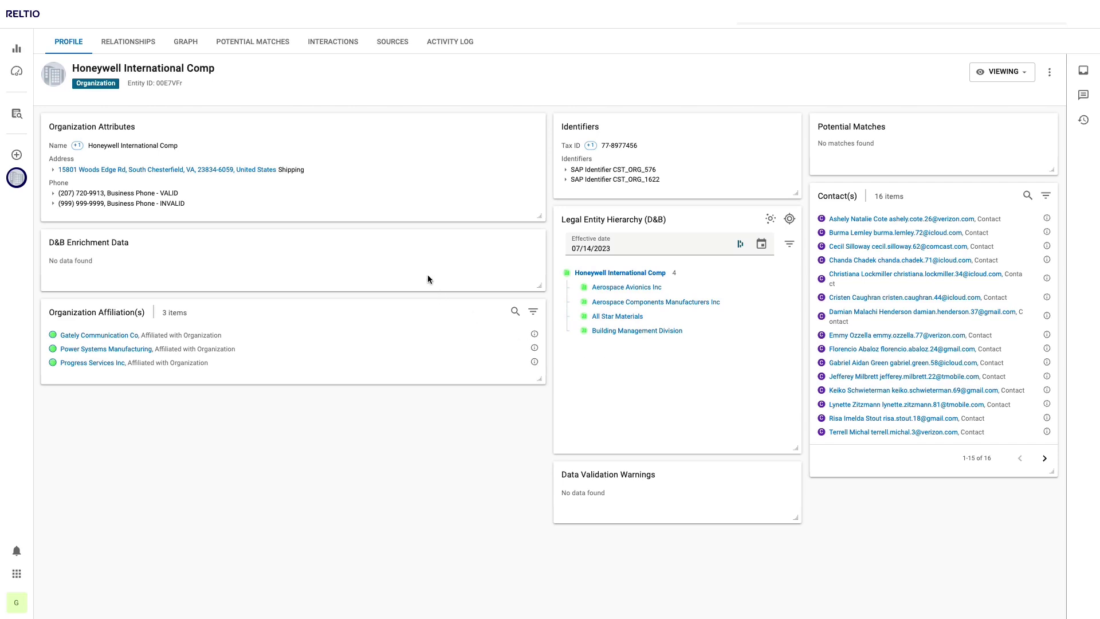
{"action": "left_click", "coordinate": [392, 43]}
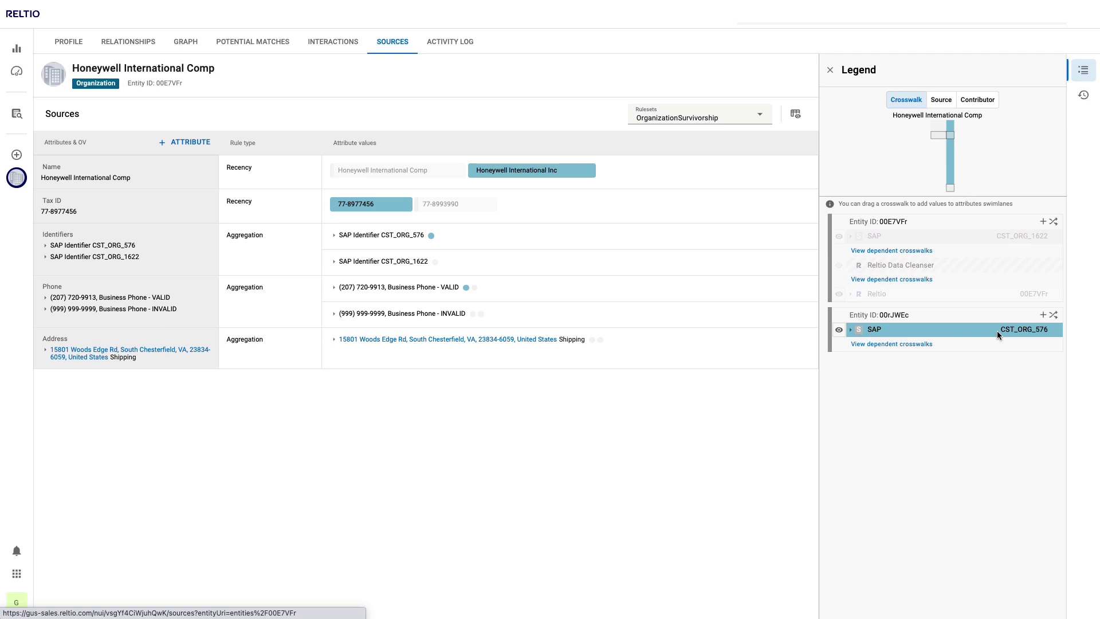
{"action": "left_click", "coordinate": [1054, 316]}
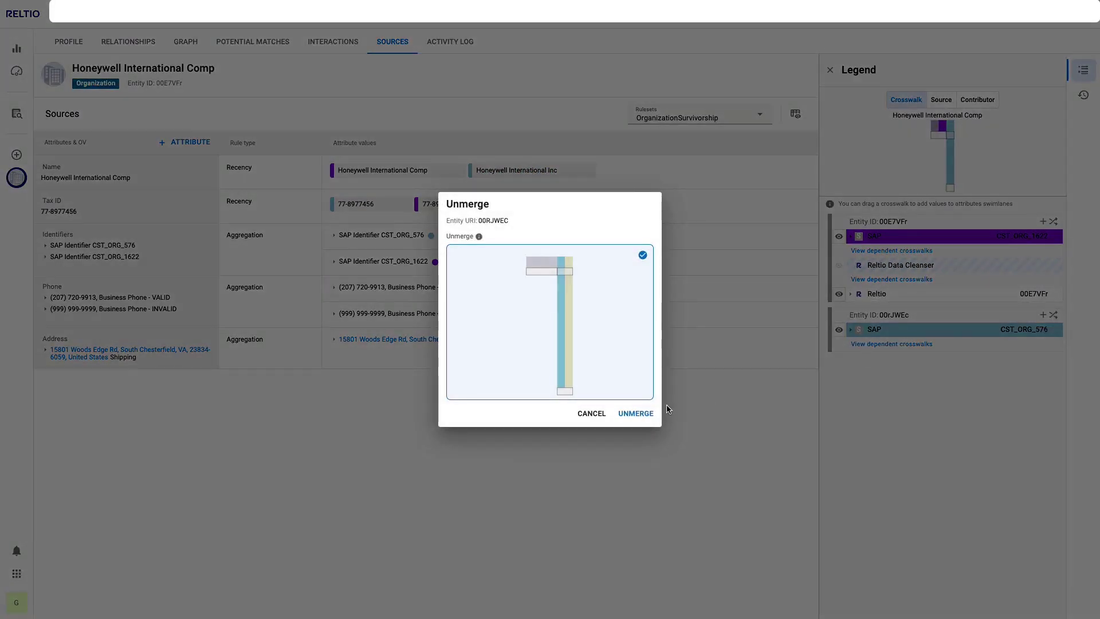
{"action": "left_click", "coordinate": [635, 413]}
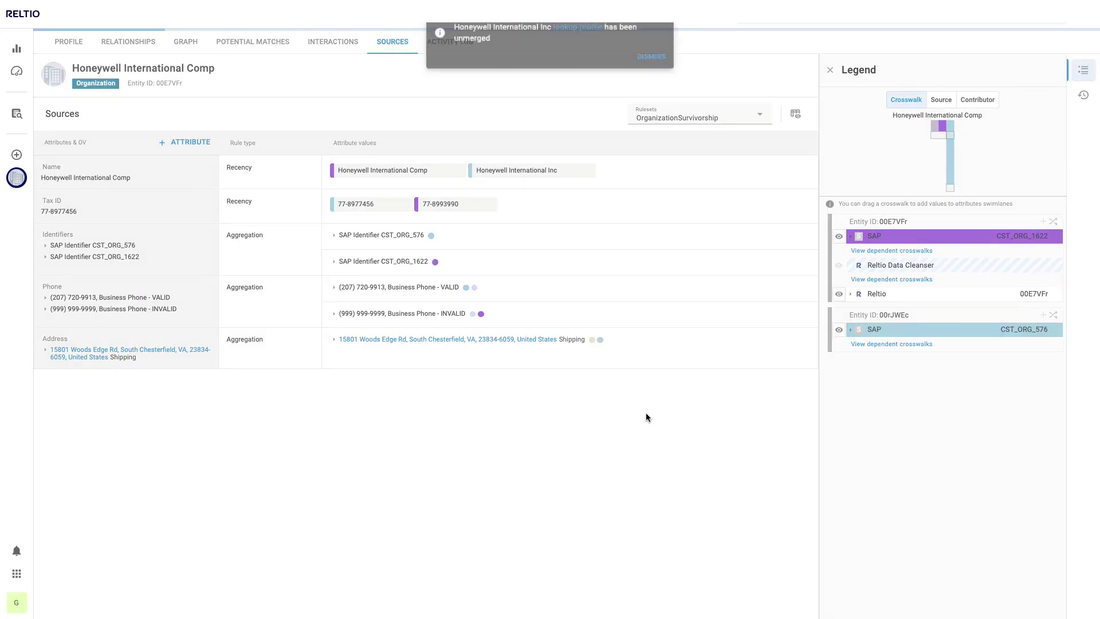
{"action": "left_click", "coordinate": [653, 61]}
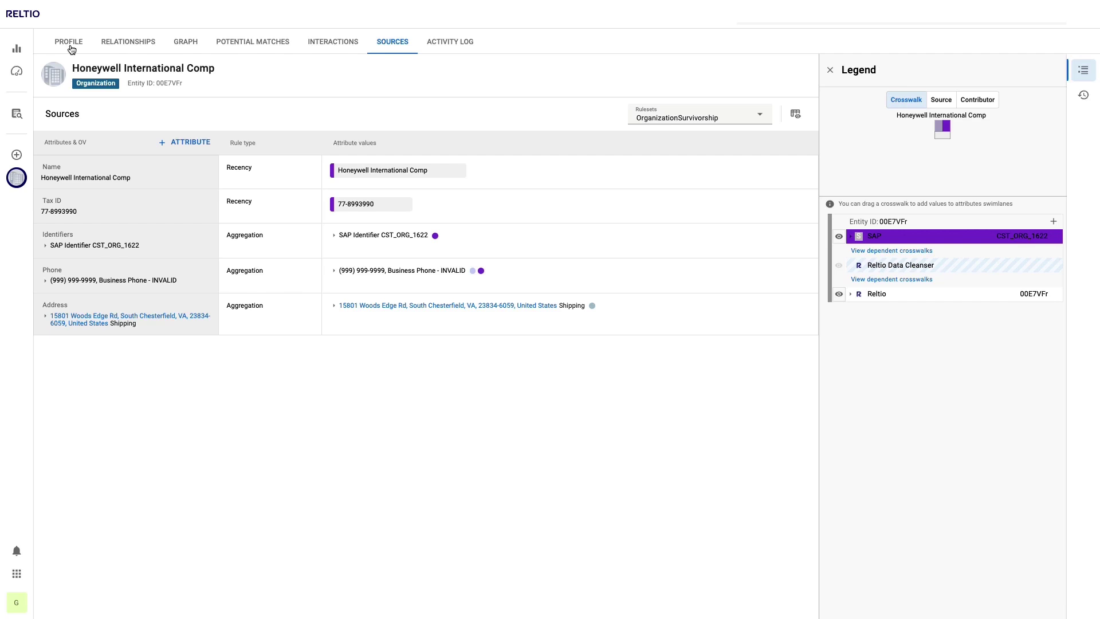
{"action": "left_click", "coordinate": [70, 42]}
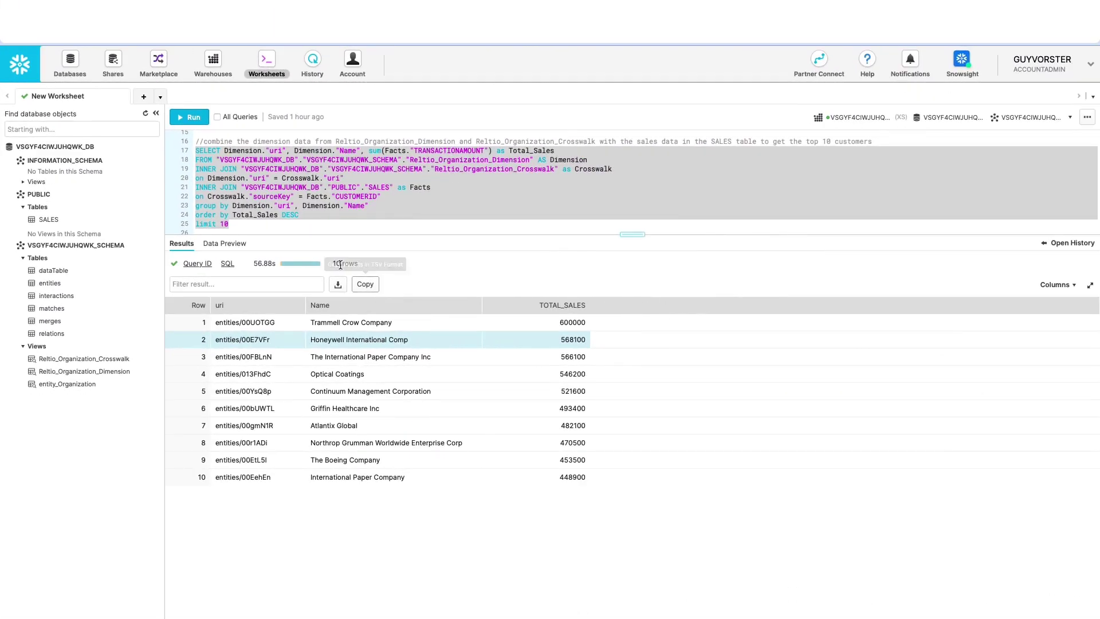
Switch to Snowflake, rerun the top 10 customers by Total_Sales query and select the Honeywell International Comp row.
{"action": "left_click", "coordinate": [190, 119]}
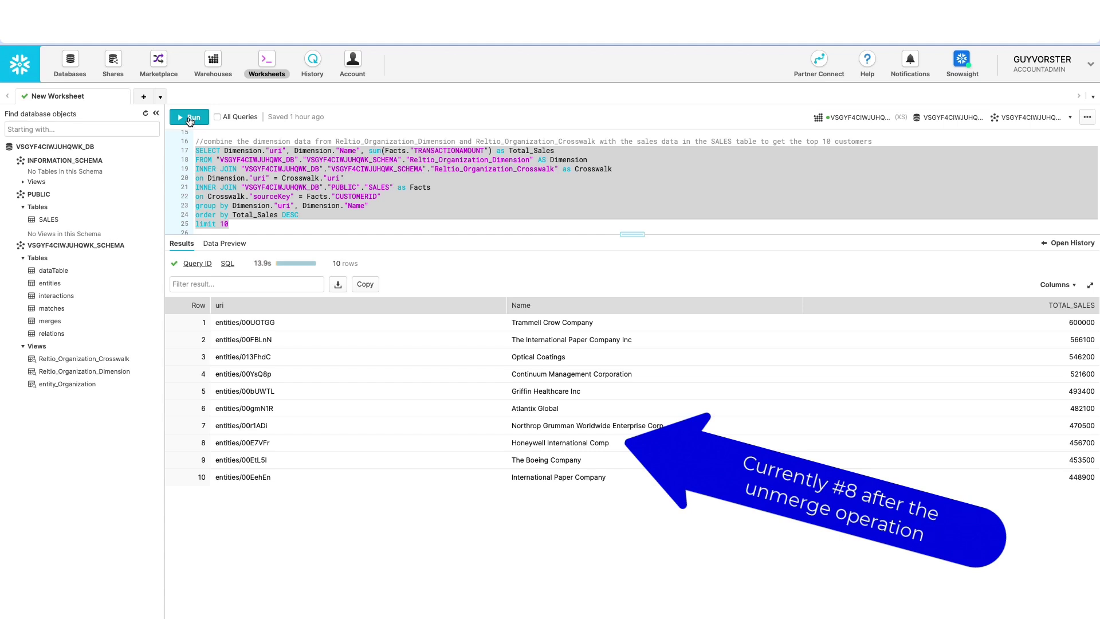
{"action": "left_click", "coordinate": [411, 448]}
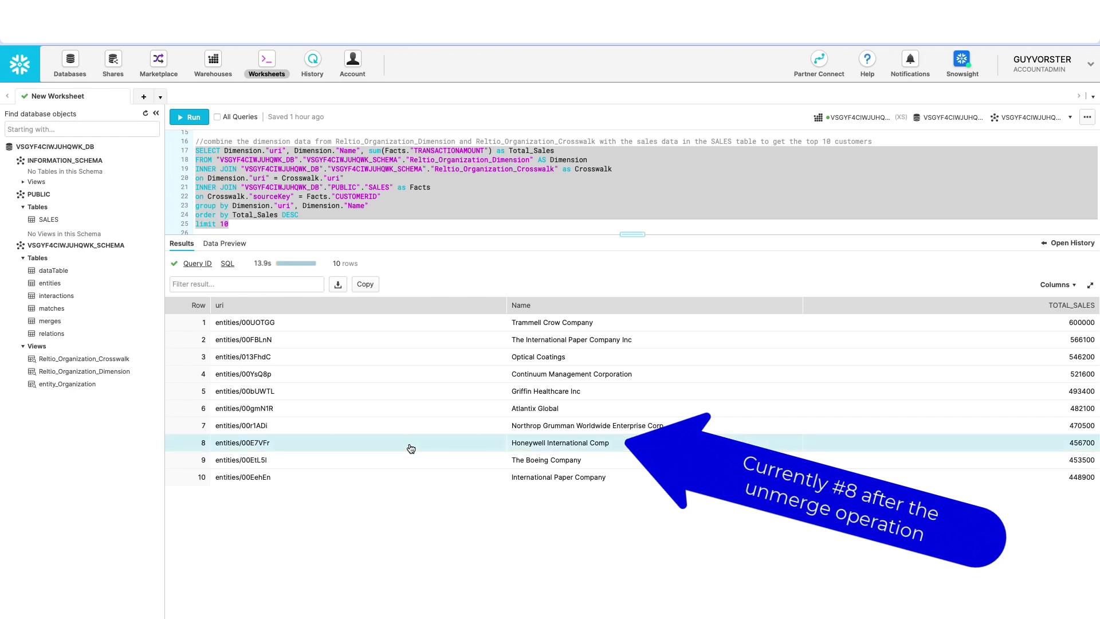